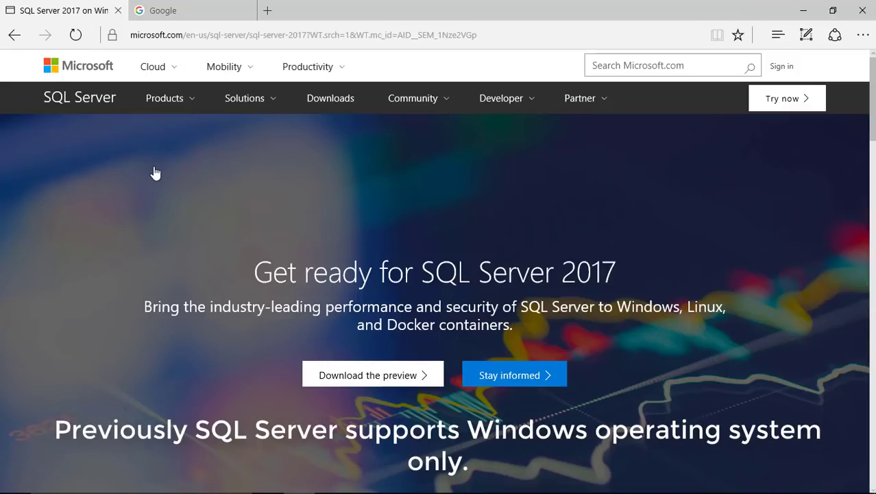
Go from the preview download section to the Windows evaluation page and its download registration form.
click(391, 374)
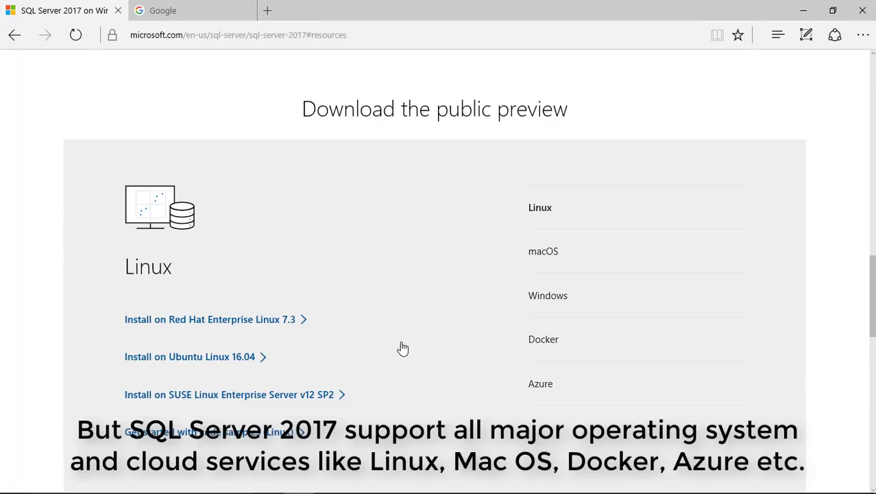
scroll(403, 348, down, 3)
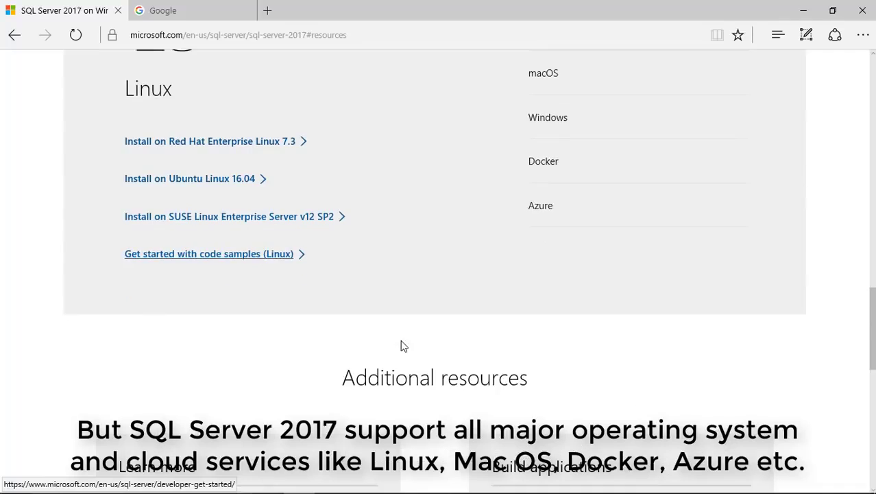
scroll(403, 347, up, 1)
scroll(403, 347, up, 1)
scroll(403, 349, up, 1)
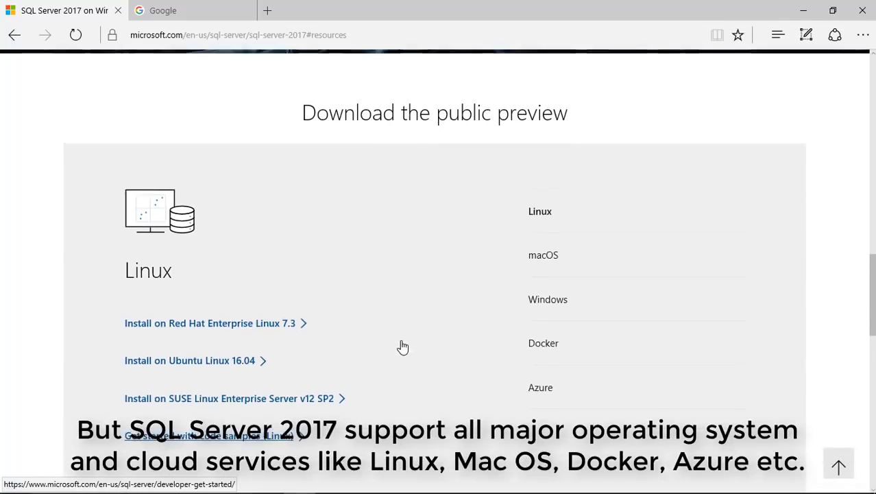
scroll(402, 348, down, 1)
click(562, 277)
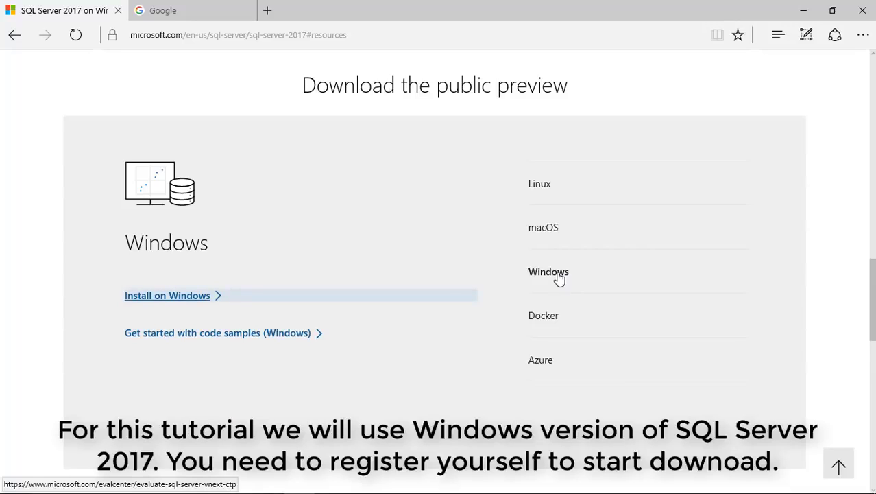
click(175, 296)
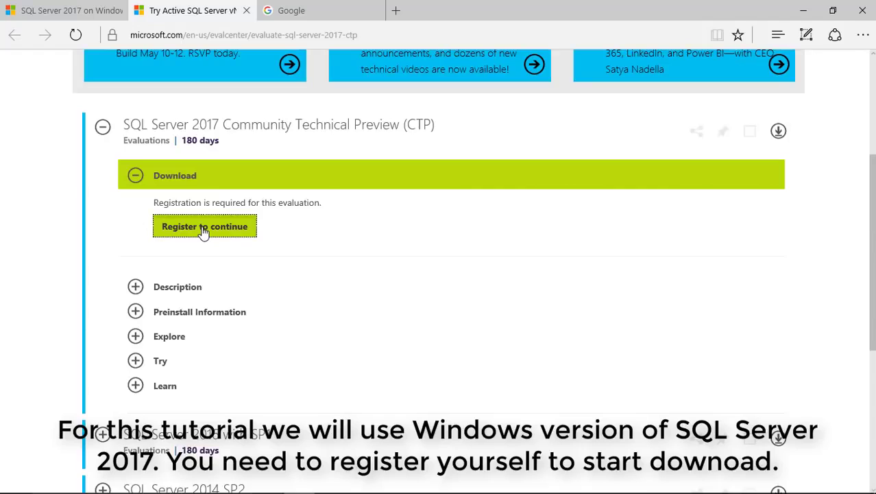
click(204, 229)
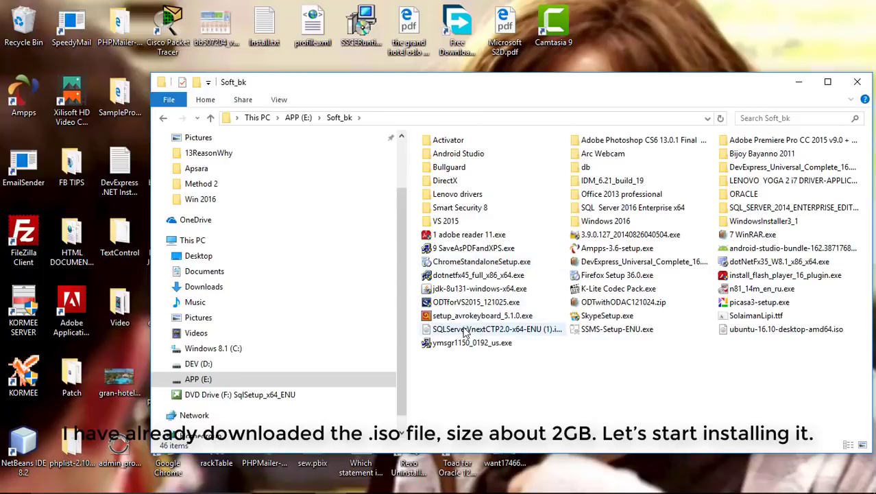
Check the SQLServerVnextCTP2.0 .iso file's properties, then show the Installation Center's Installation page.
right_click(463, 333)
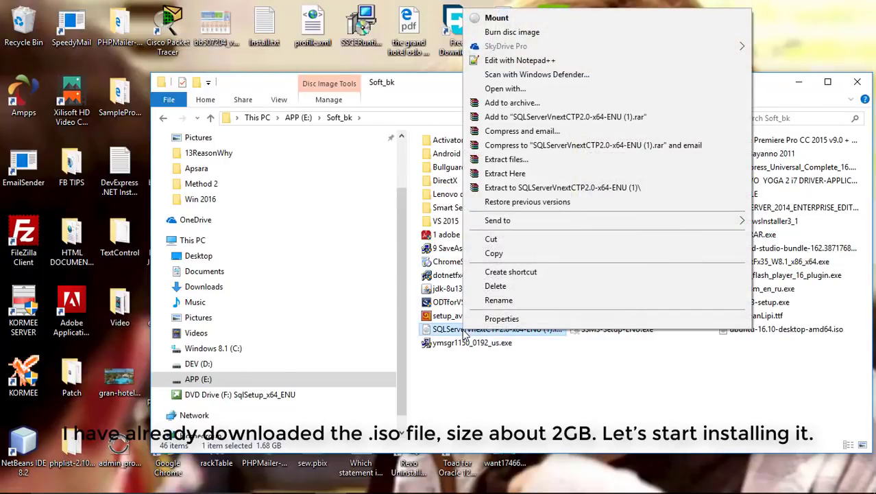
click(502, 319)
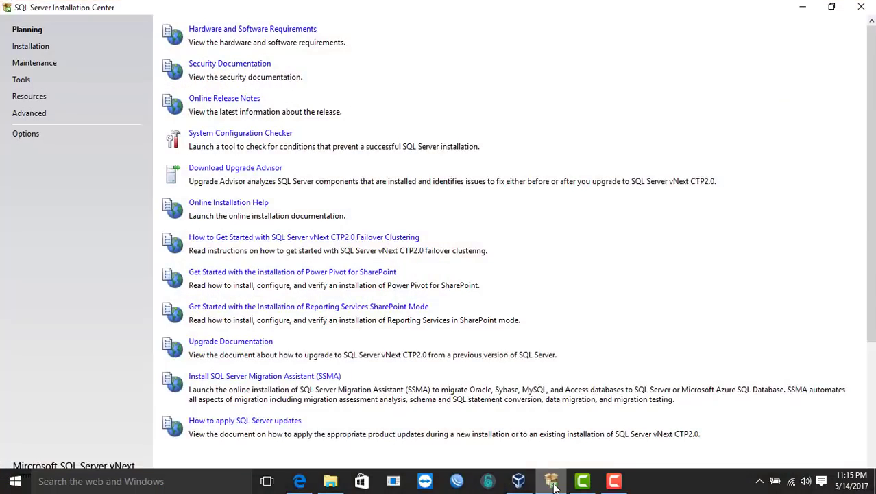
click(27, 48)
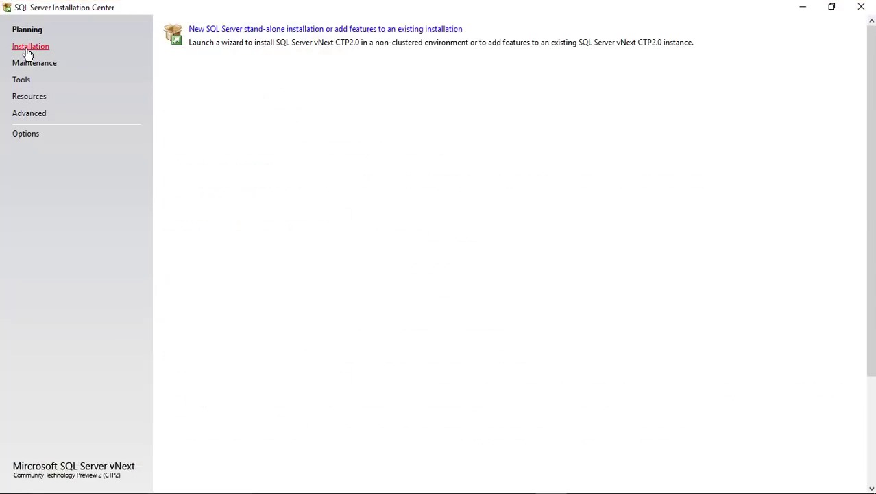
Launch a new stand-alone installation with the free Developer edition selected instead of a product key.
click(287, 30)
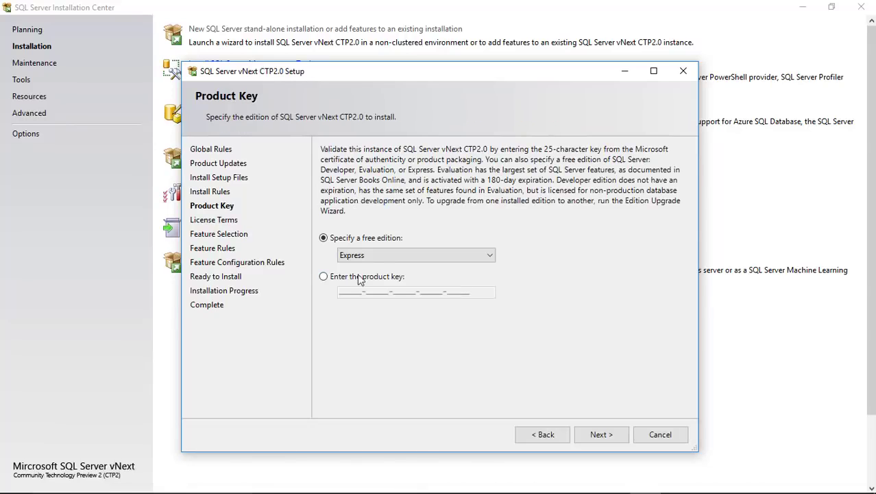
click(321, 278)
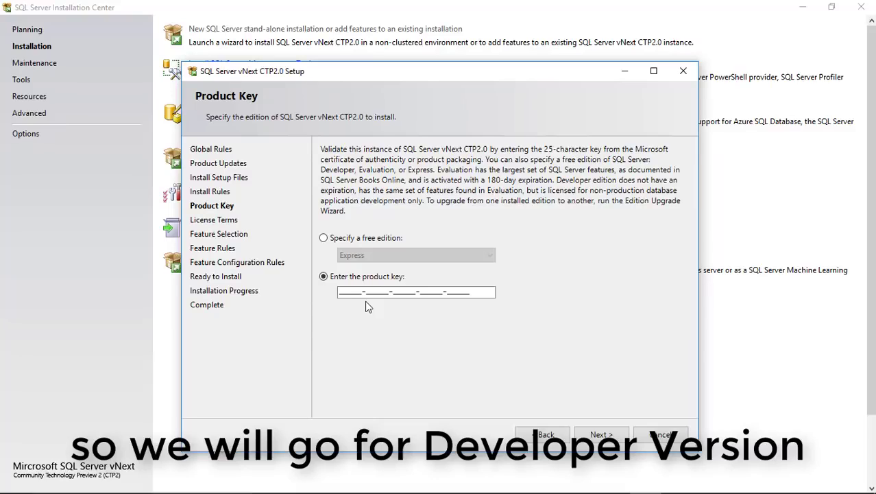
click(323, 238)
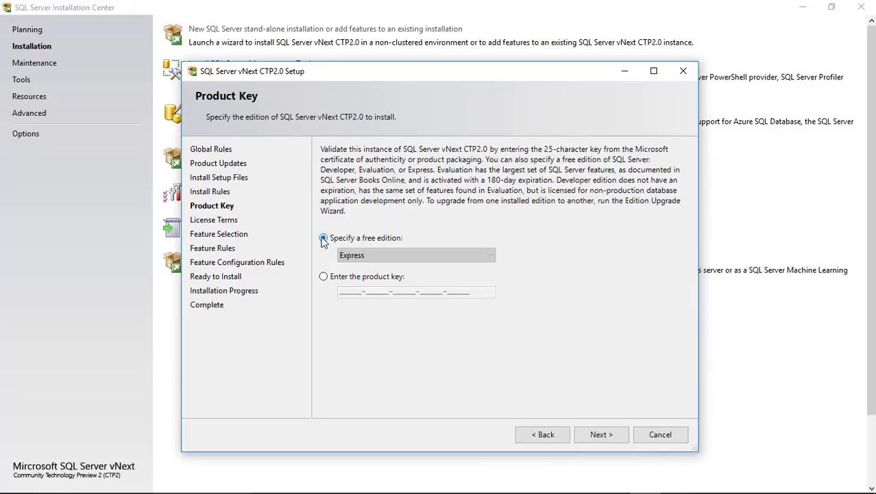
click(353, 256)
click(354, 277)
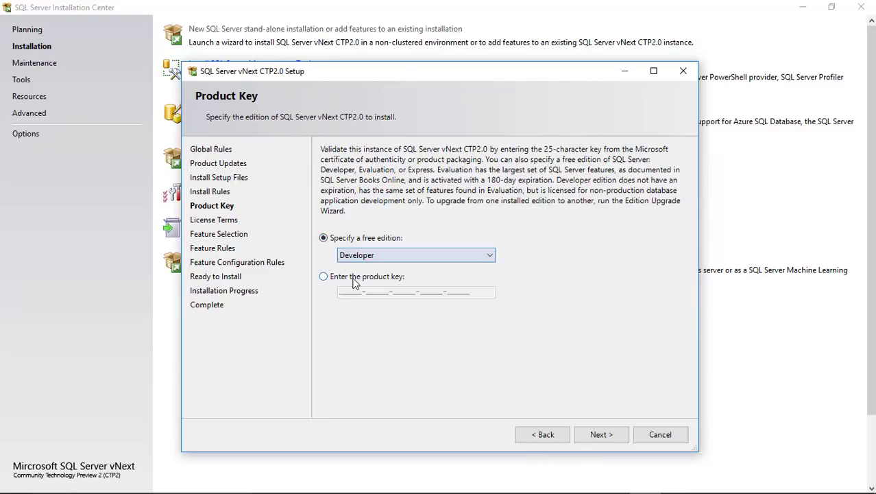
click(601, 435)
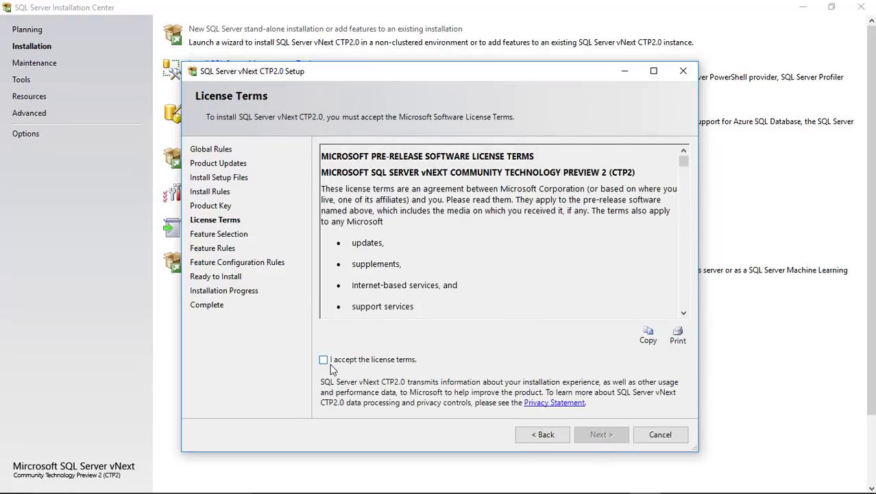
Accept the SQL Server license terms and continue to Feature Selection.
click(324, 360)
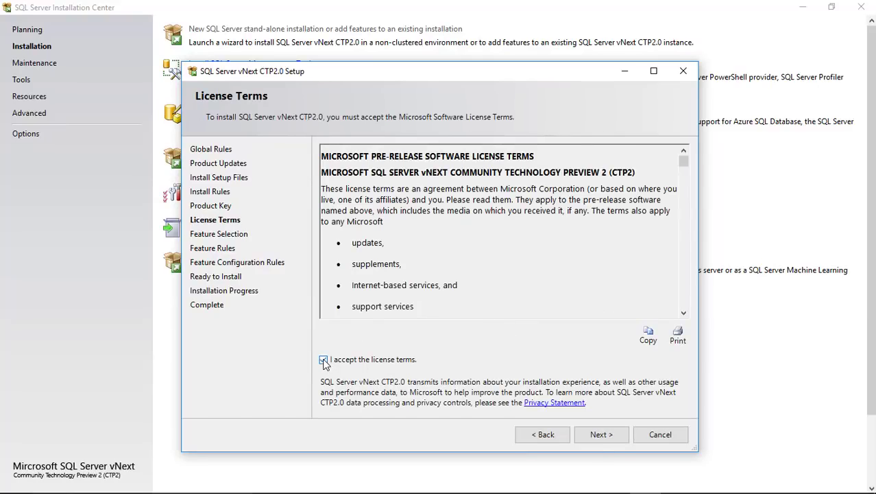
click(601, 435)
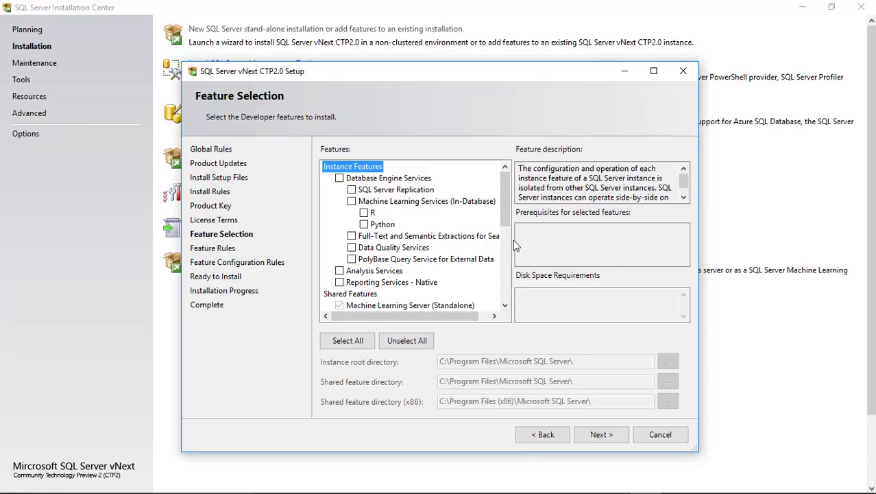
Select all features, untick PolyBase Query Service for External Data, and continue.
click(347, 340)
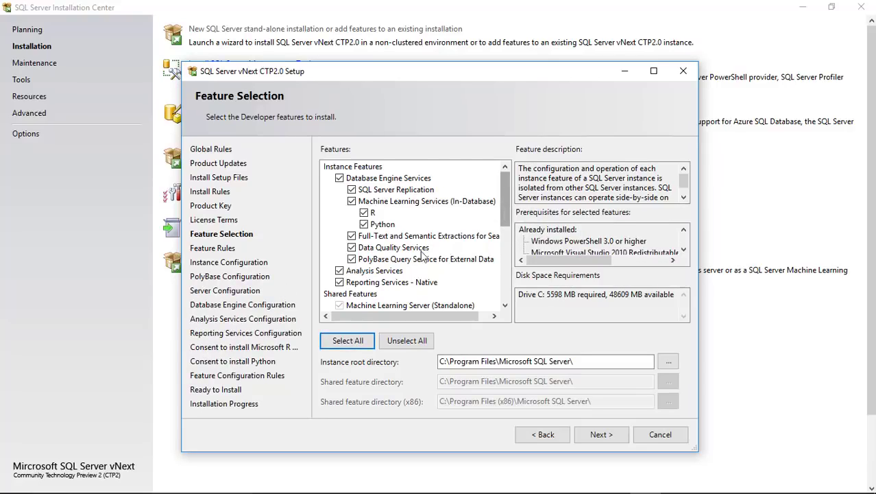
click(352, 263)
click(352, 259)
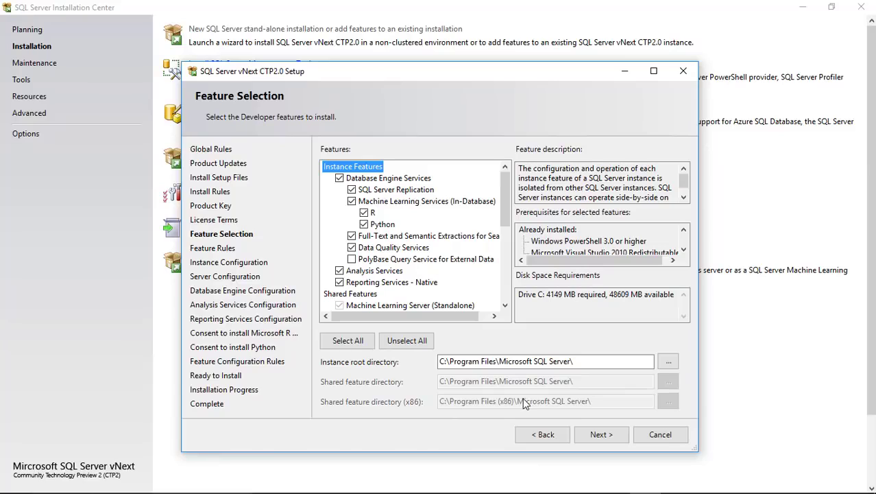
click(594, 435)
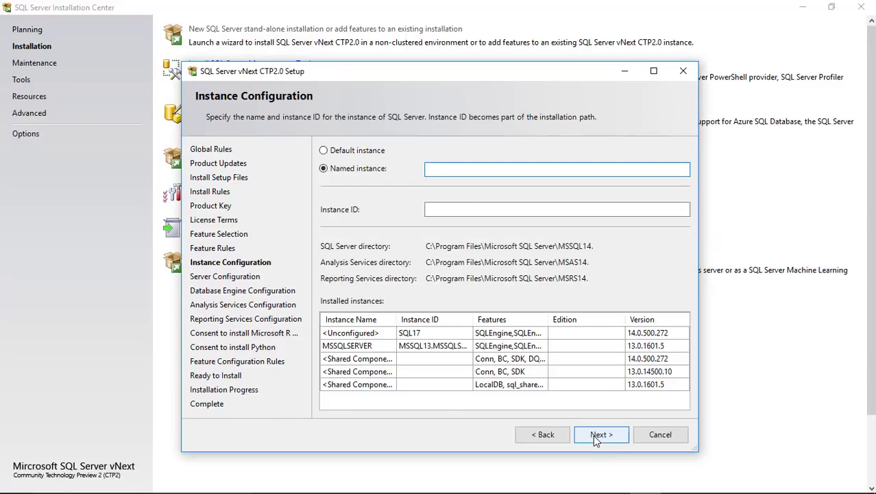
Name the SQL Server instance TEST_SQL and continue to Server Configuration.
click(594, 436)
text(sq)
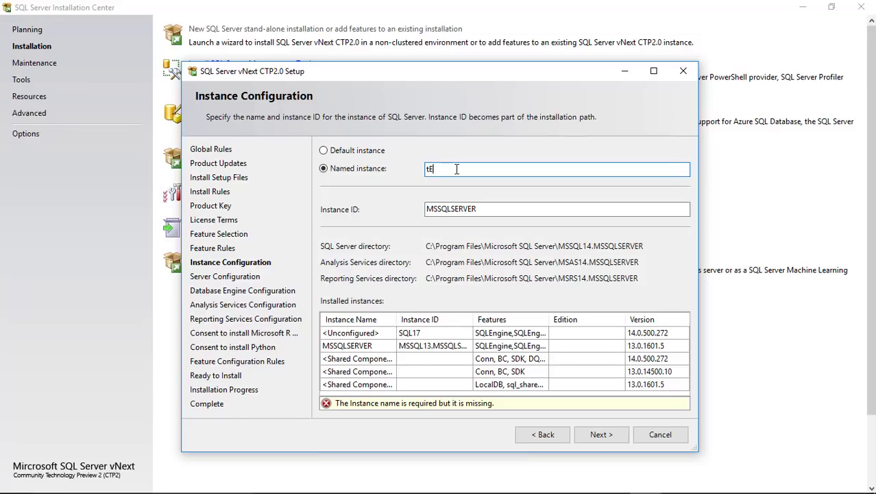
key(BackSpace)
key(BackSpace)
text(sq)
key(BackSpace)
key(BackSpace)
text(TEST_SQL)
click(603, 434)
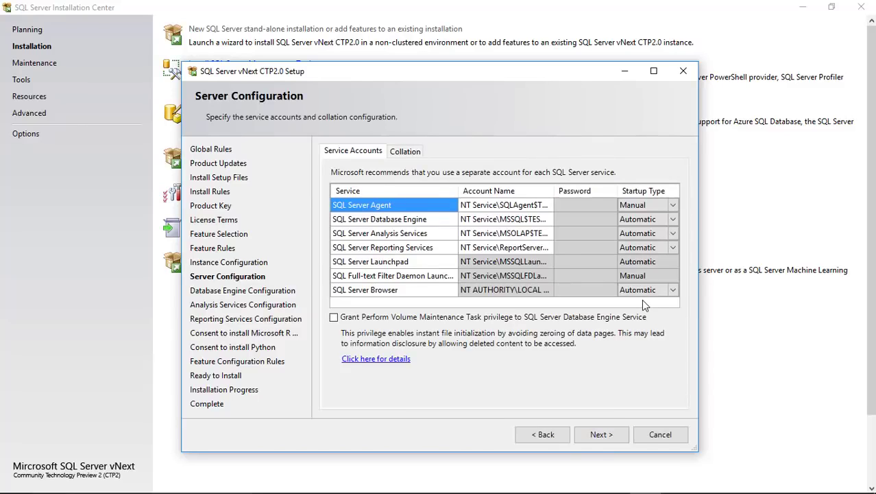
Set the SQL Server Agent startup type to Automatic and continue.
click(672, 205)
click(655, 218)
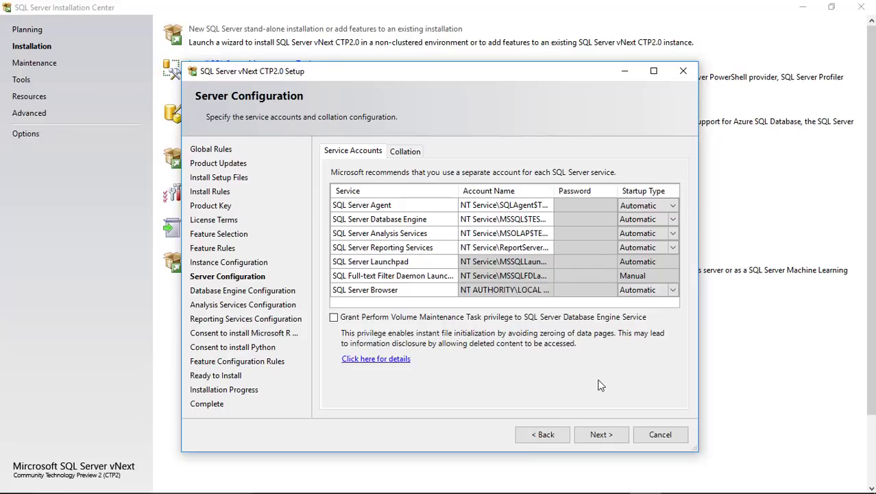
click(598, 435)
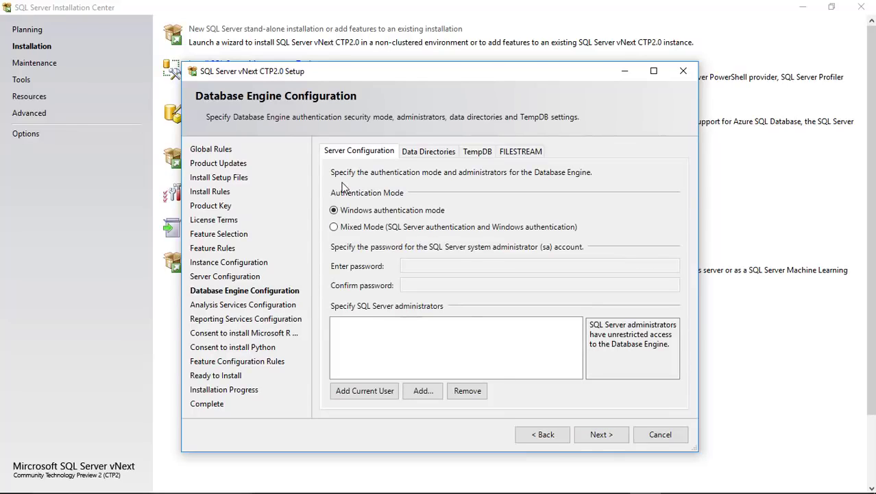
Use Mixed Mode with a confirmed sa password and add the current user as administrator.
click(335, 228)
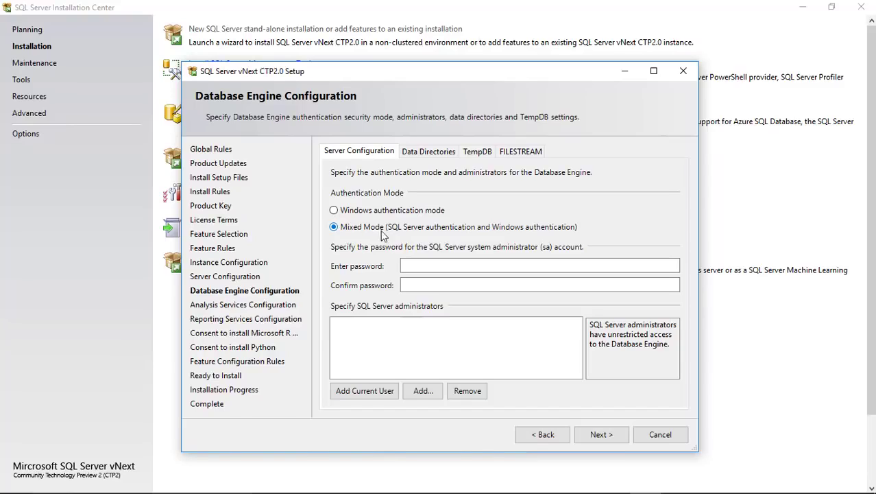
click(411, 264)
key(Caps_Lock)
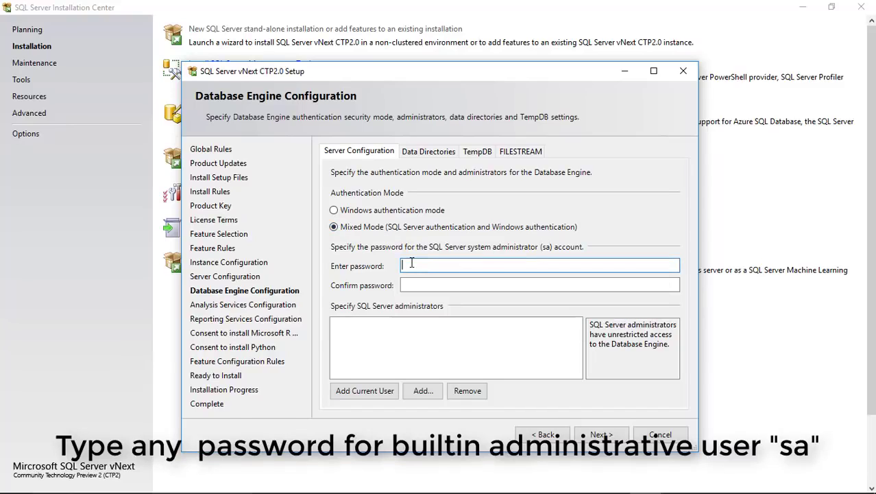
click(417, 286)
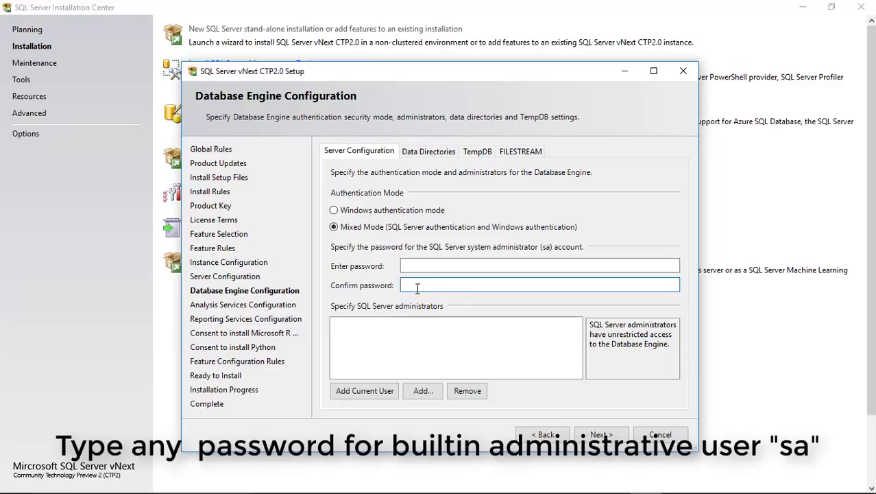
click(417, 266)
text(p)
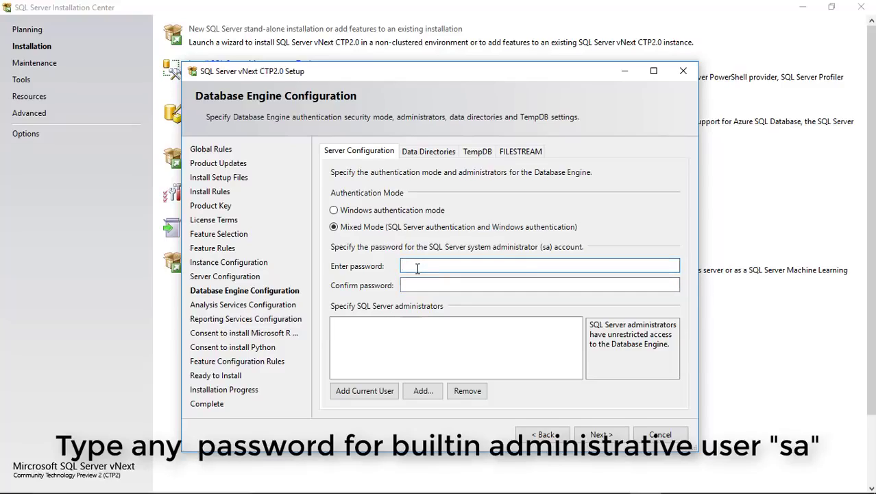
text(assword12345)
key(Tab)
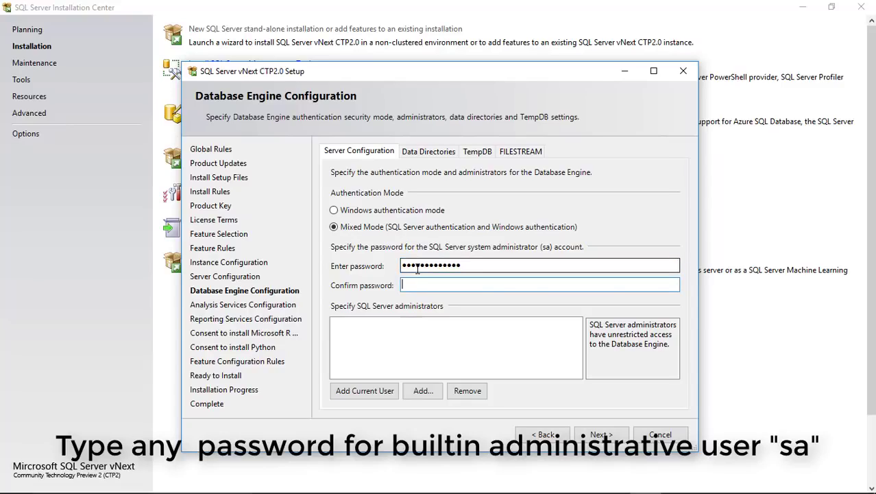
text(pas)
text(***********)
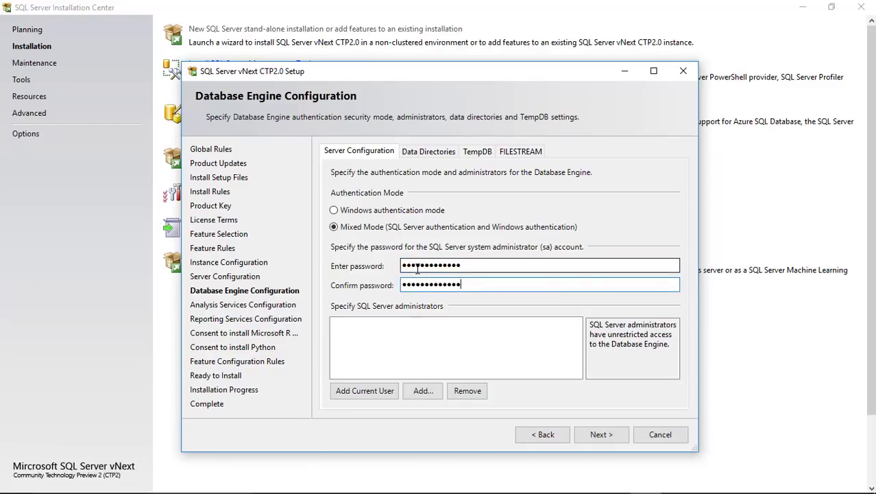
click(376, 395)
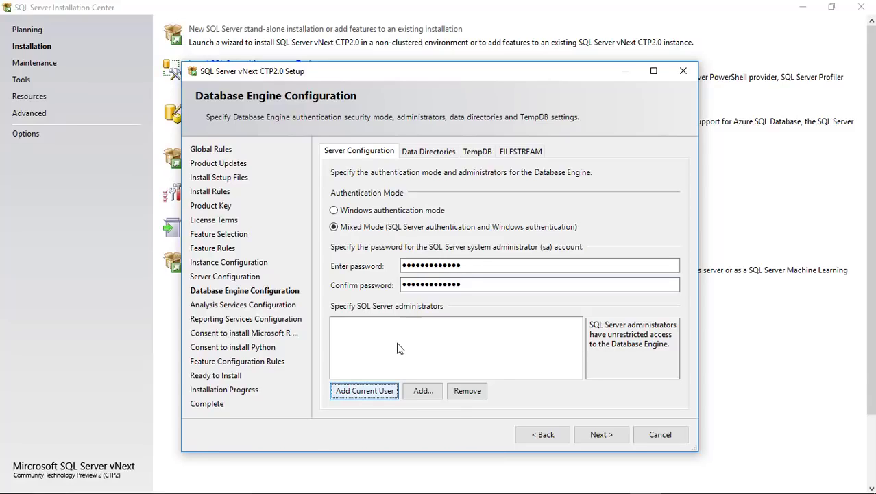
click(607, 436)
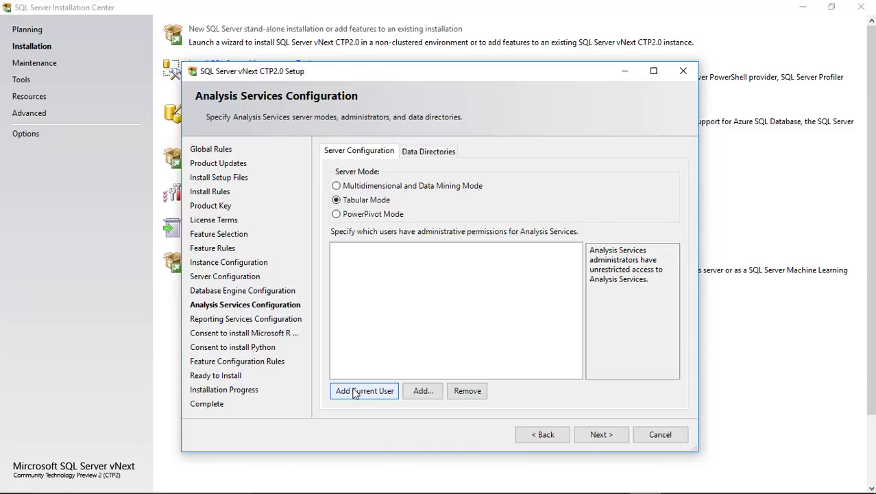
Make the current user Analysis Services administrator and keep Reporting Services on Install and configure.
click(354, 392)
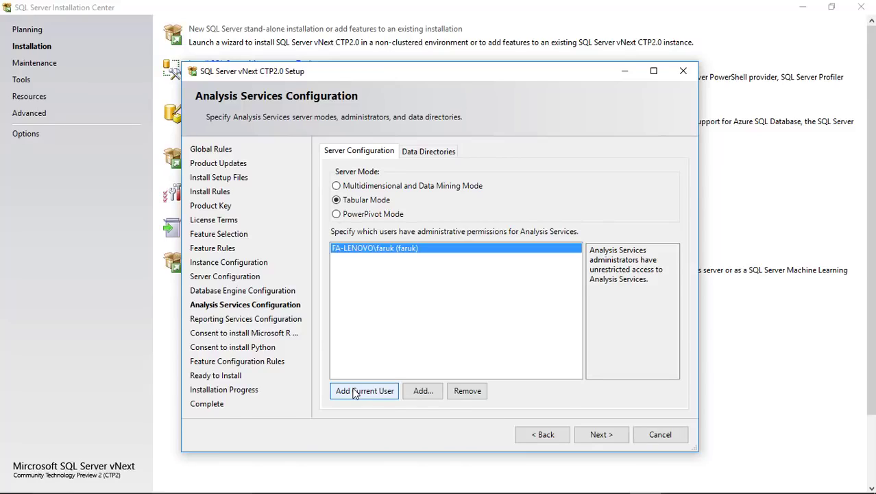
click(606, 438)
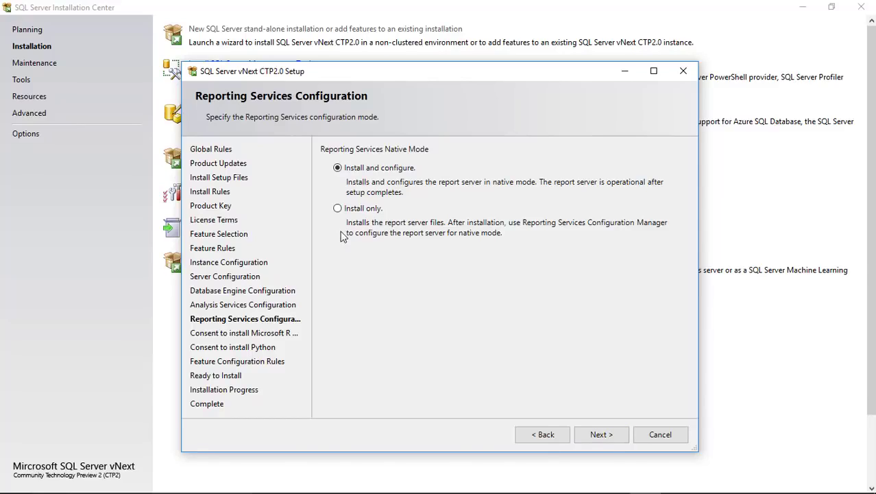
click(337, 209)
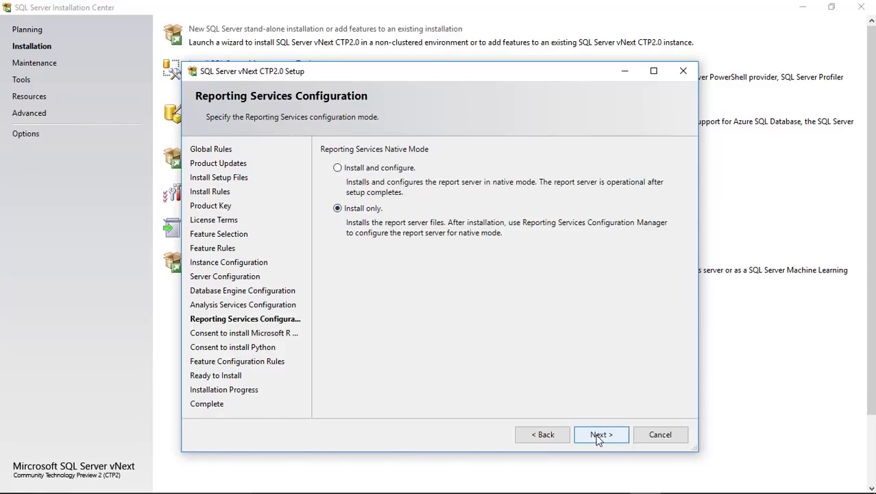
click(336, 168)
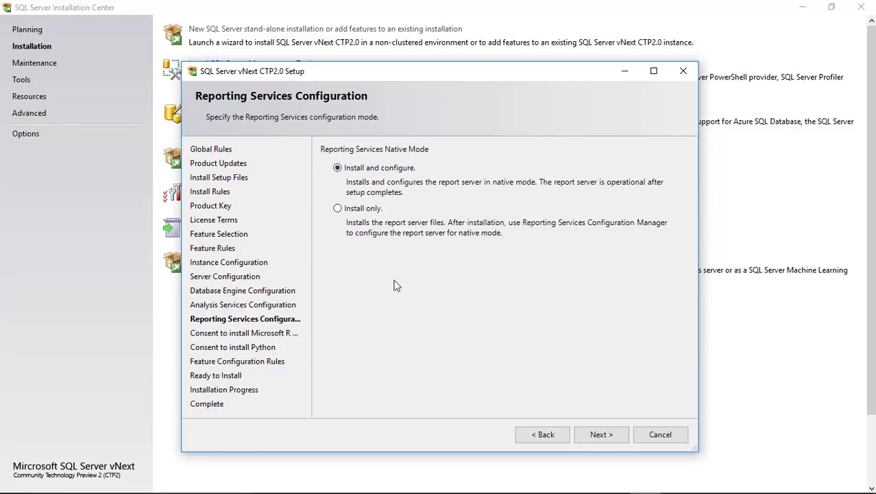
click(601, 433)
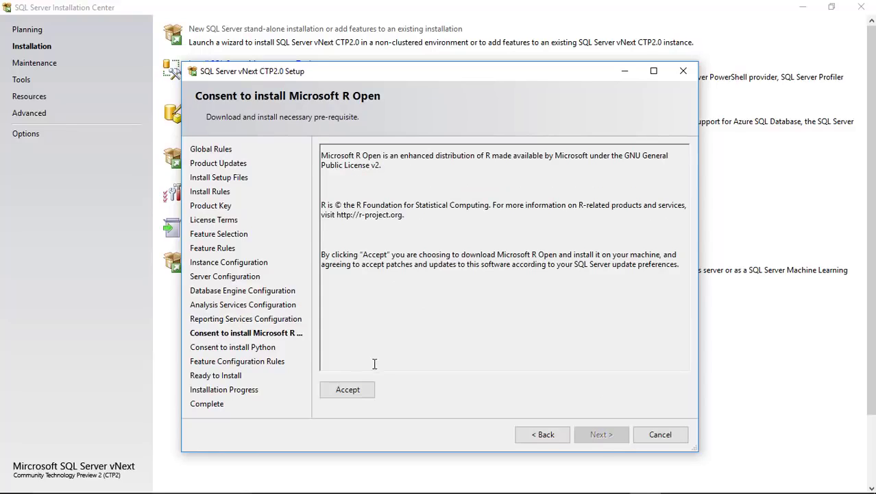
Accept the Microsoft R Open and Python download consents to reach Ready to Install.
click(348, 389)
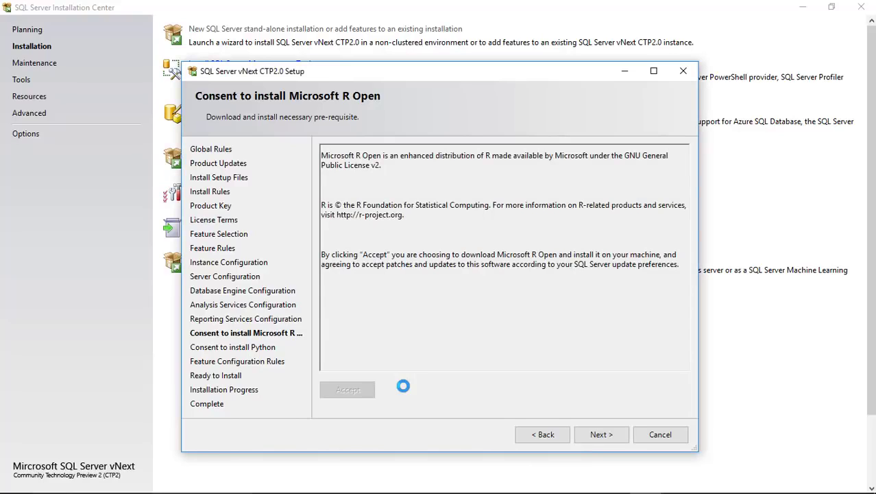
click(601, 435)
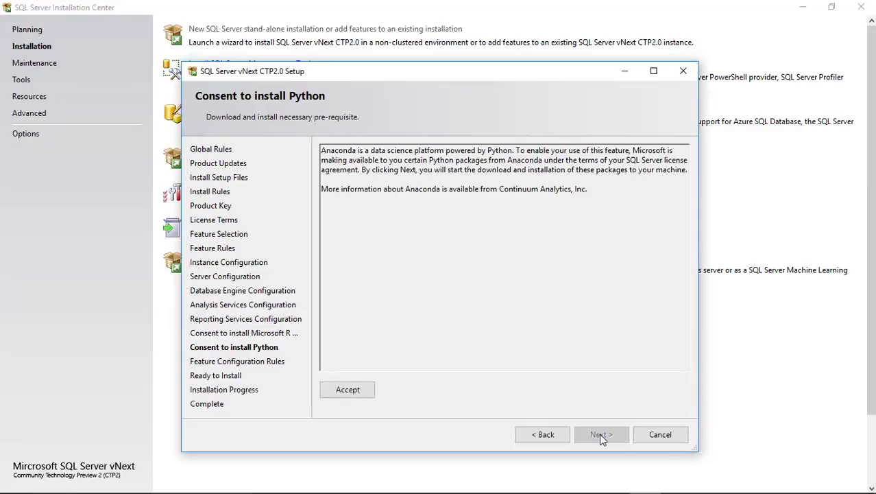
click(353, 390)
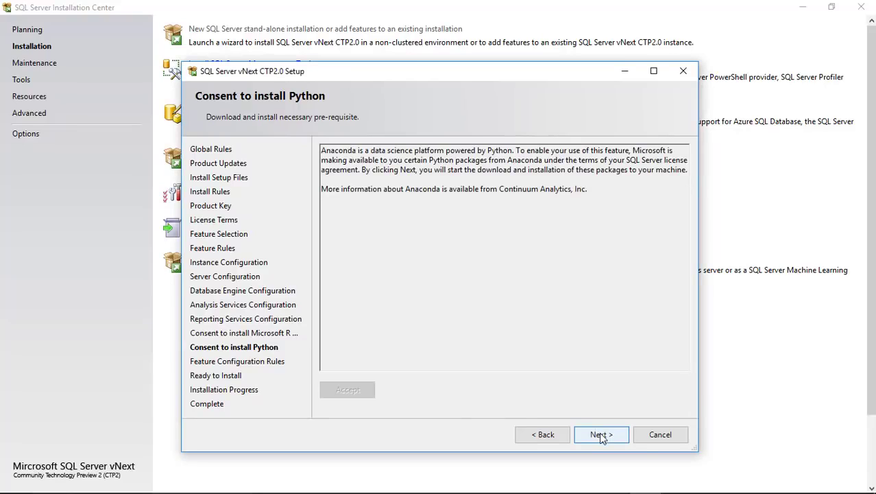
click(600, 434)
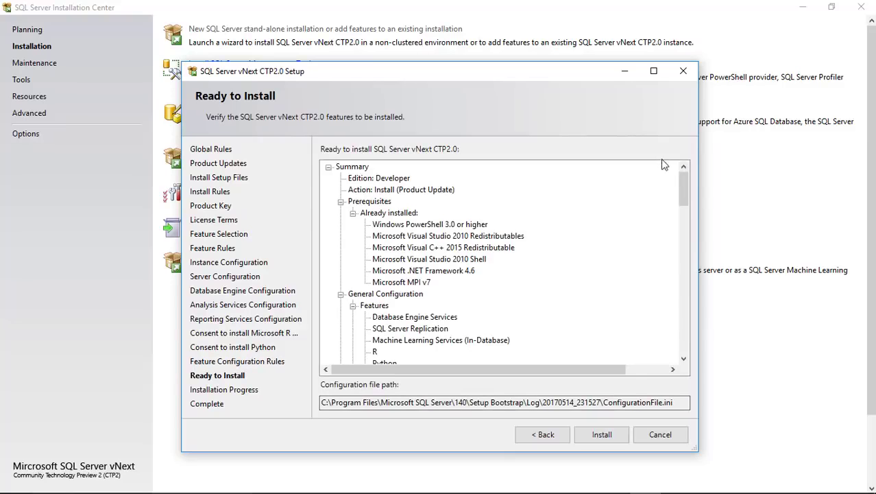
Scroll through the Ready to Install summary and start the installation.
drag(682, 184, 685, 355)
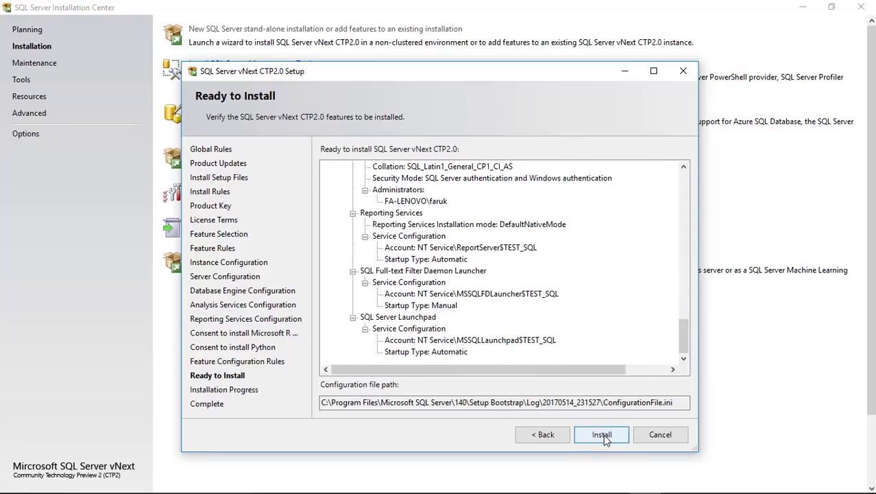
click(604, 434)
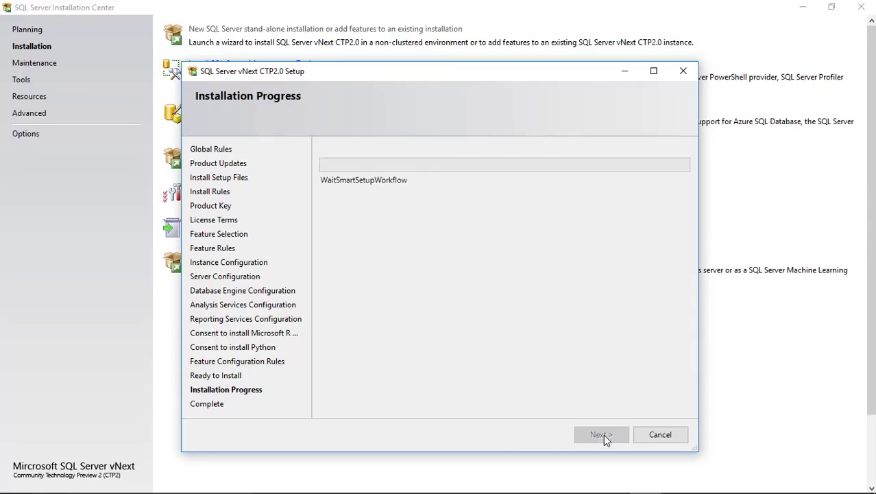